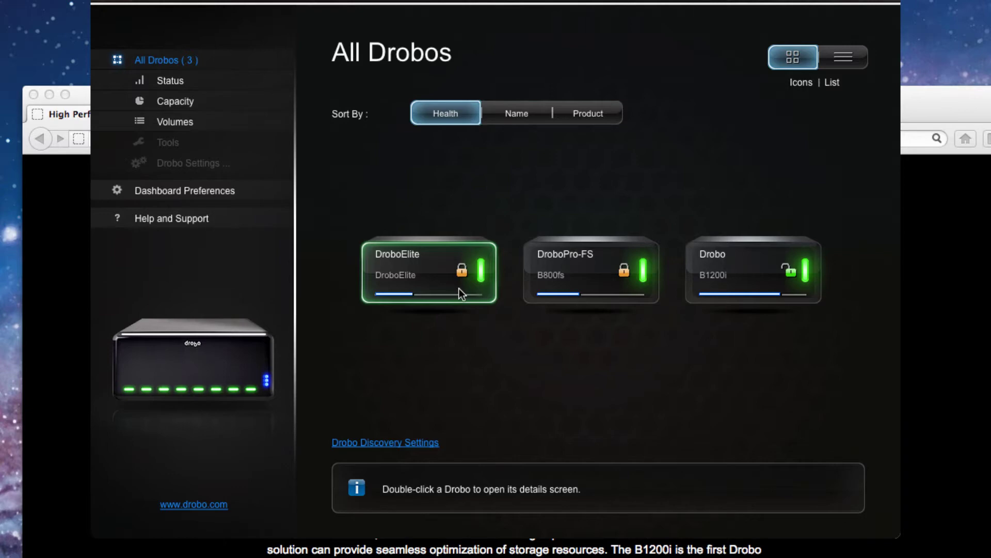
Step from DroboPro-FS to the Drobo B1200i card so the B1200i is selected.
{"action": "left_click", "coordinate": [534, 287]}
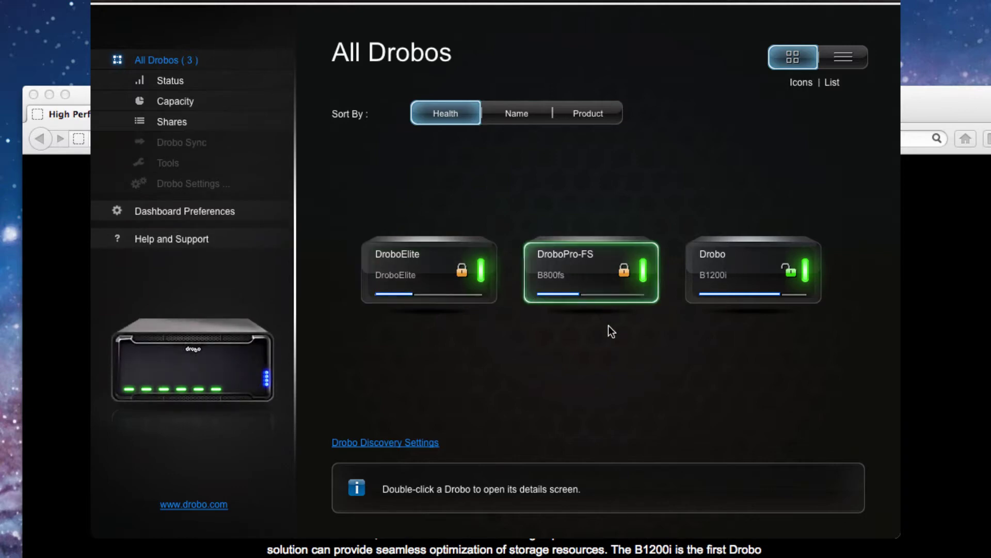
{"action": "left_click", "coordinate": [724, 272]}
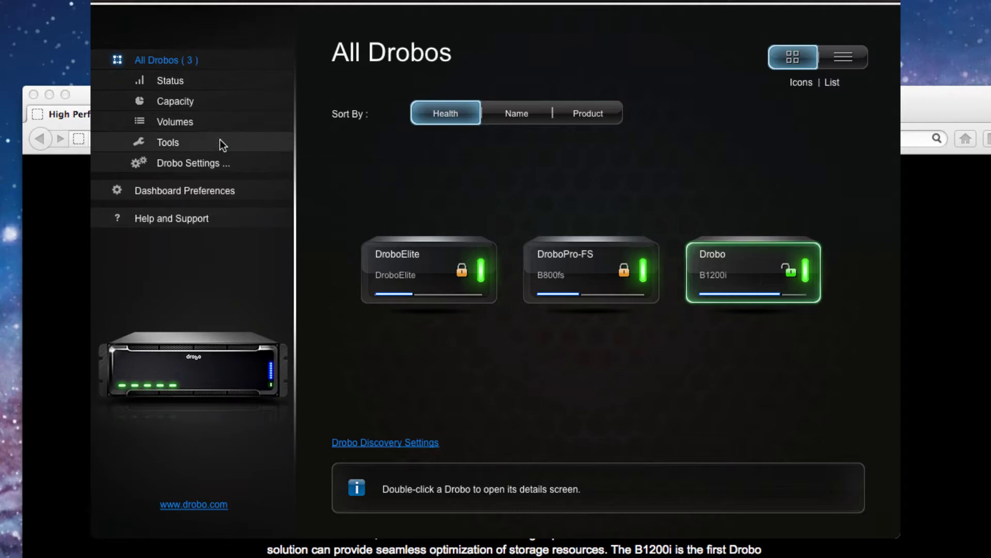
Show the B1200i's capacity usage: 5.05 TB available, 4.04 TB protection, 9.55 GB overhead.
{"action": "left_click", "coordinate": [181, 124]}
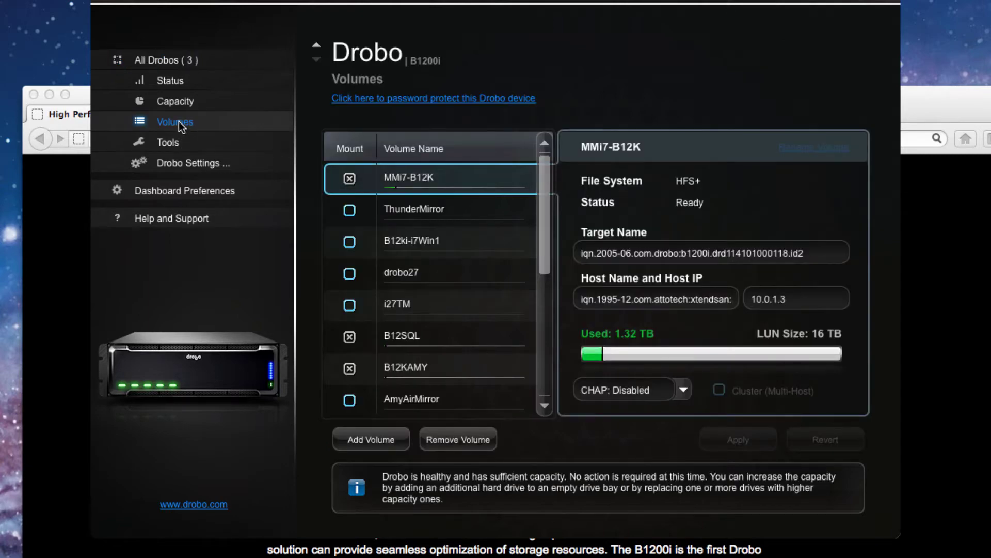
{"action": "left_click", "coordinate": [141, 100]}
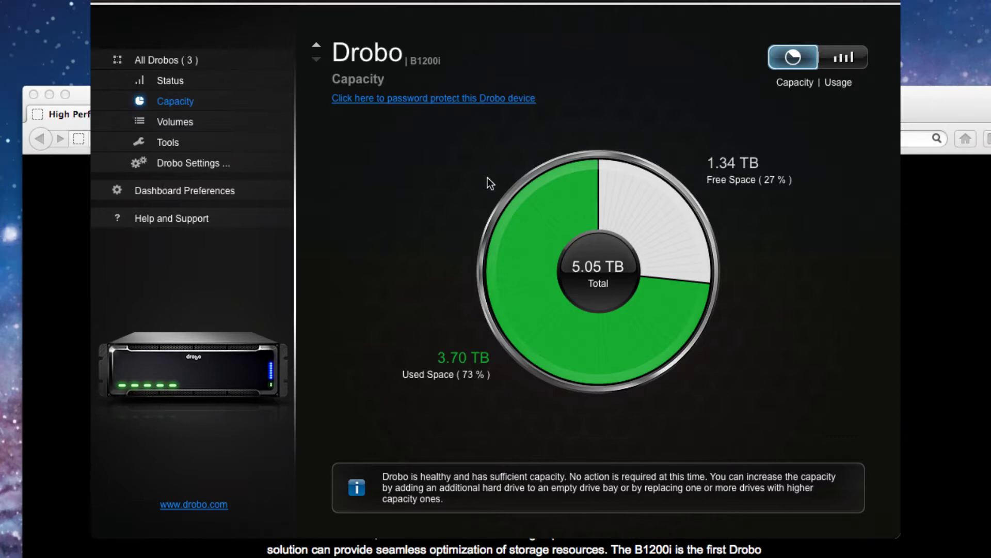
{"action": "left_click", "coordinate": [834, 63]}
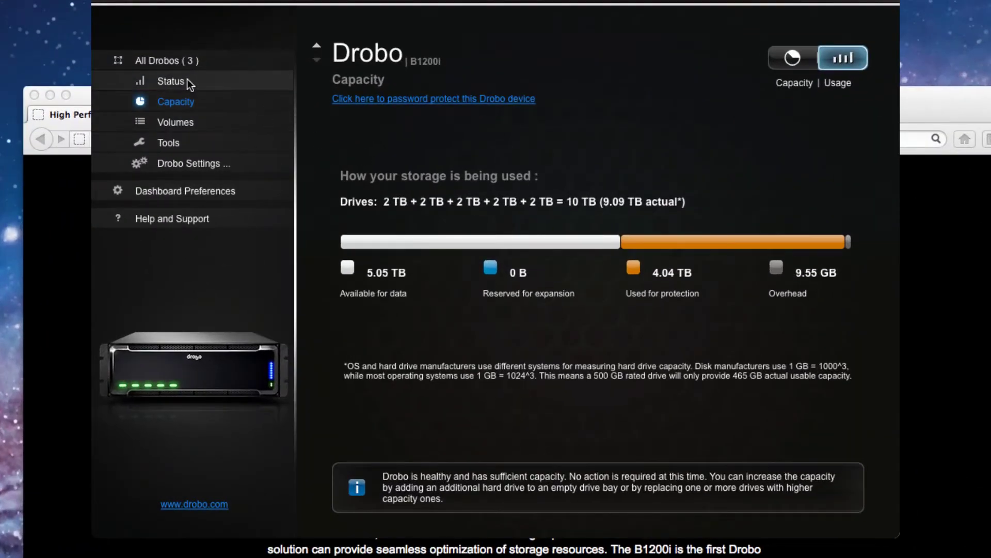
Open the B1200i Status page showing 7 IOPS, 0 MB/s read and 1 MB/s write.
{"action": "left_click", "coordinate": [187, 81]}
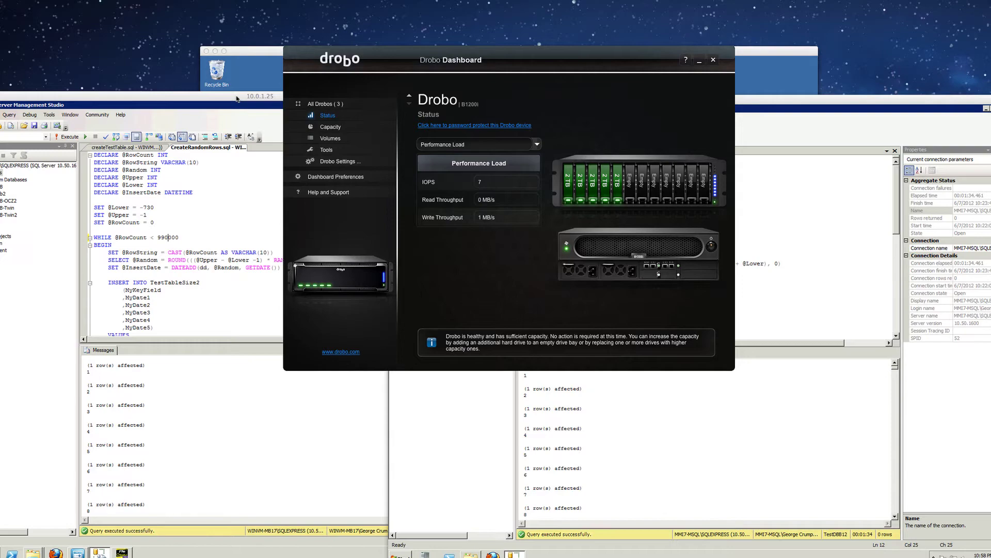
Move the SSMS remote window aside and check Dummy File Creator on the 10.0.1.44 desktop.
{"action": "left_click", "coordinate": [237, 98]}
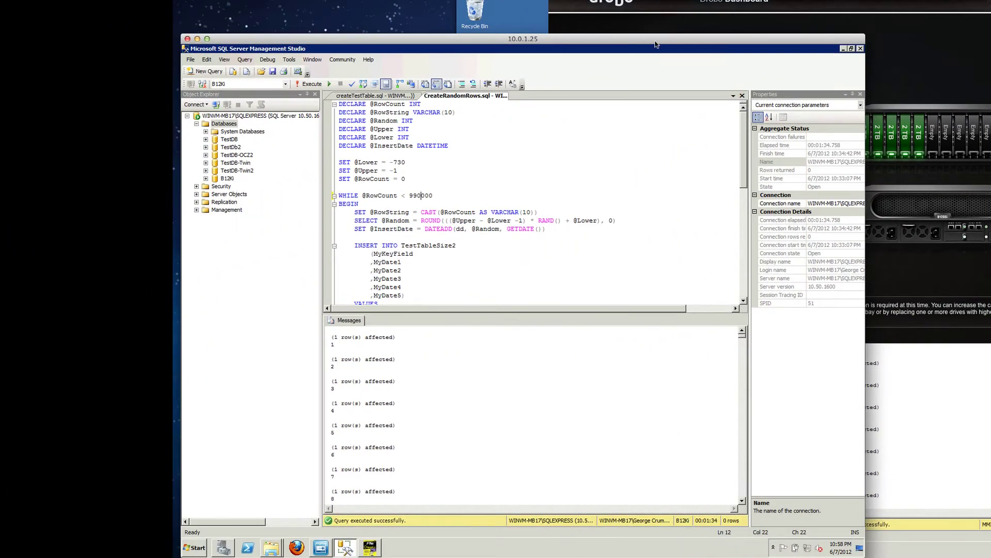
{"action": "left_click_drag", "start_coordinate": [655, 45], "coordinate": [844, 0]}
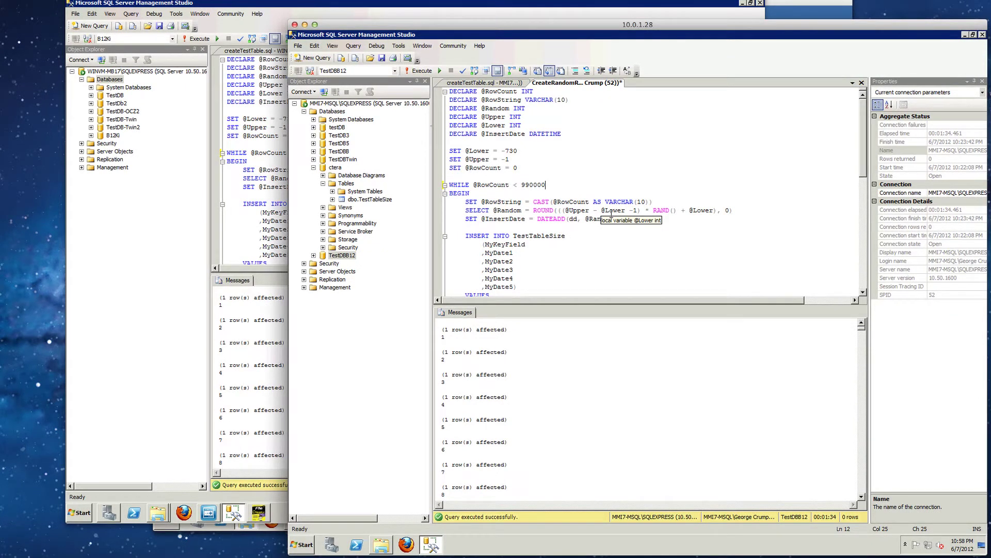
{"action": "left_click", "coordinate": [795, 4]}
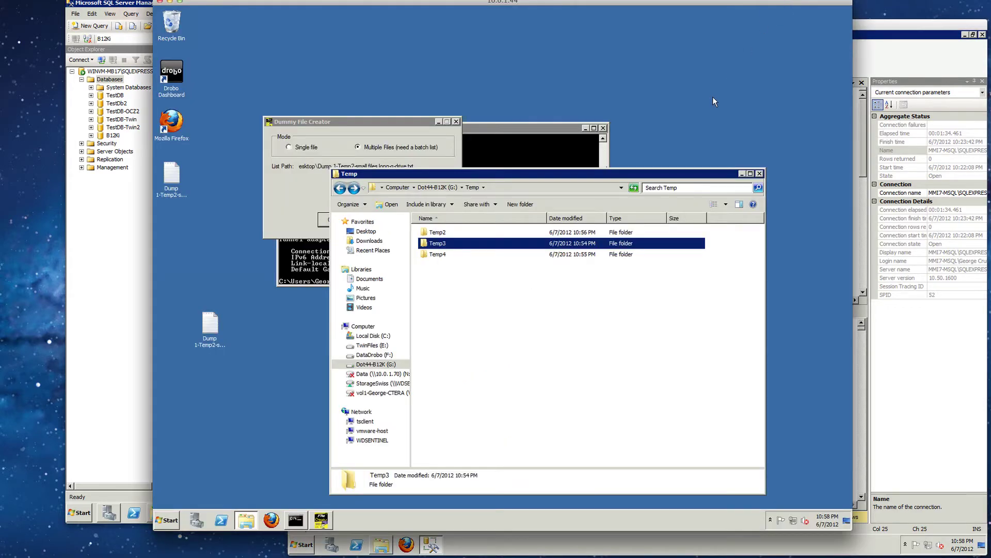
{"action": "left_click", "coordinate": [361, 123]}
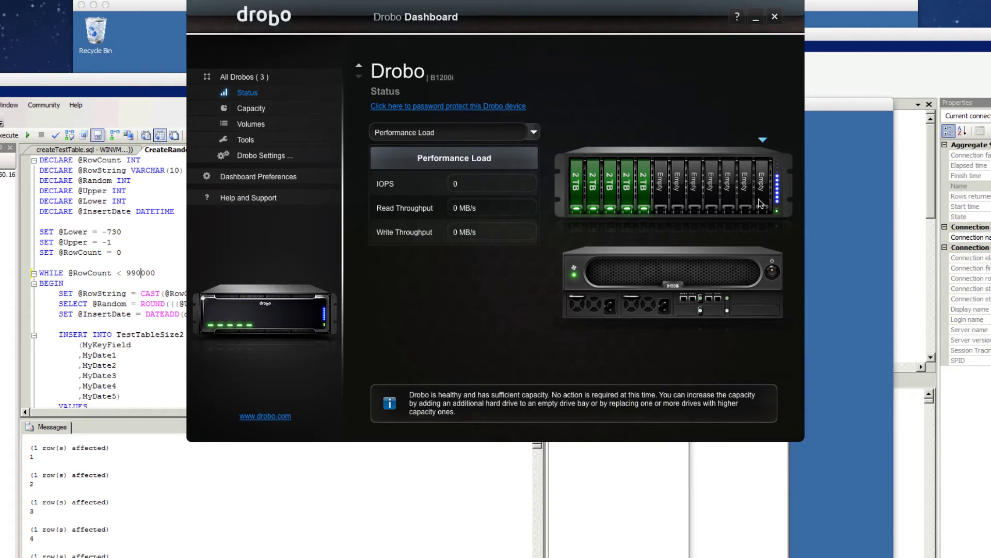
Execute the random-row insert query in both the 10.0.1.25 and 10.0.1.28 SSMS windows.
{"action": "left_click", "coordinate": [169, 81]}
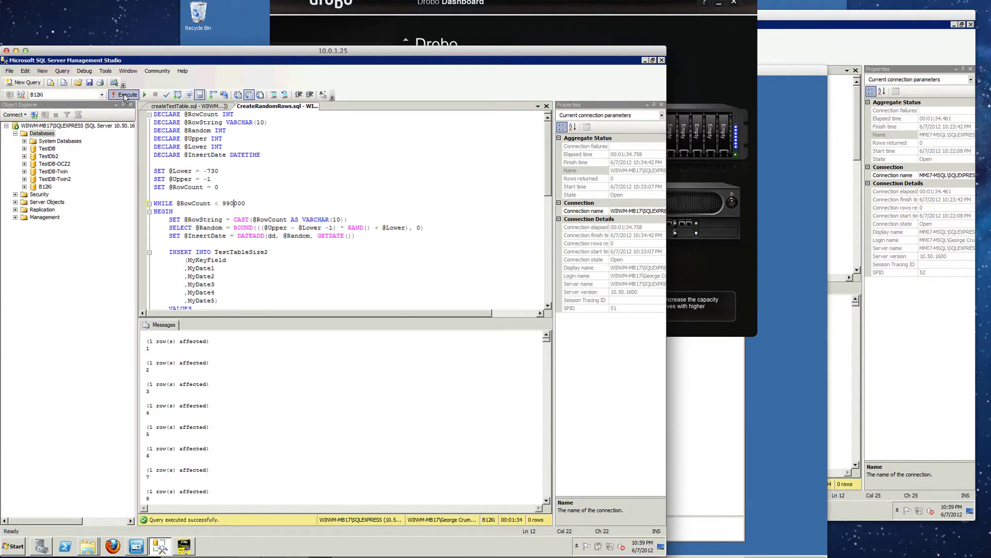
{"action": "left_click", "coordinate": [125, 97]}
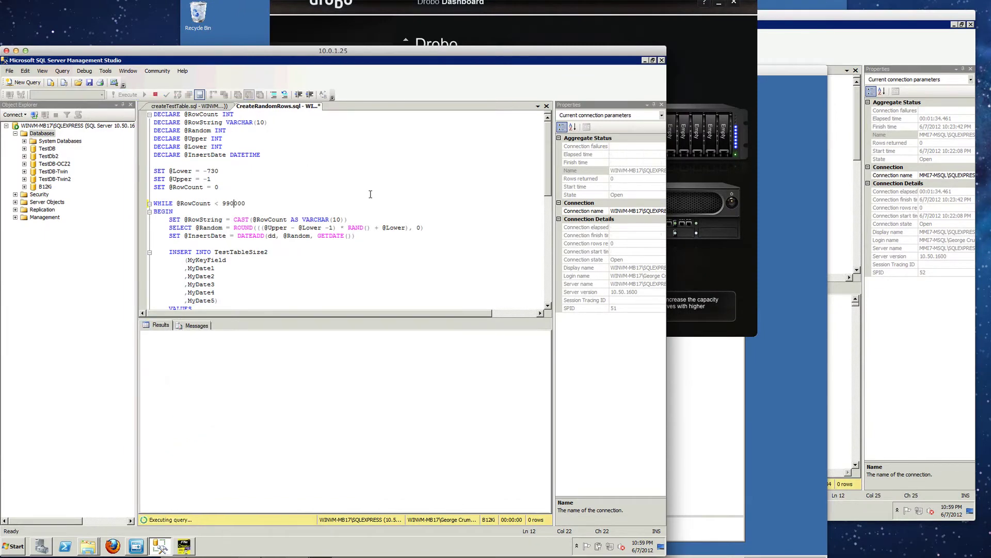
{"action": "left_click", "coordinate": [841, 184]}
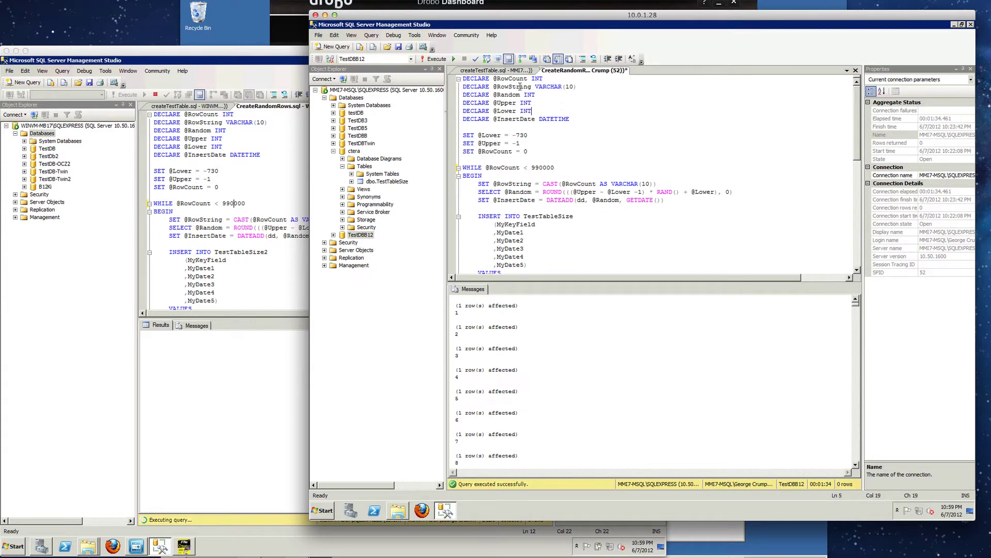
{"action": "left_click", "coordinate": [434, 59]}
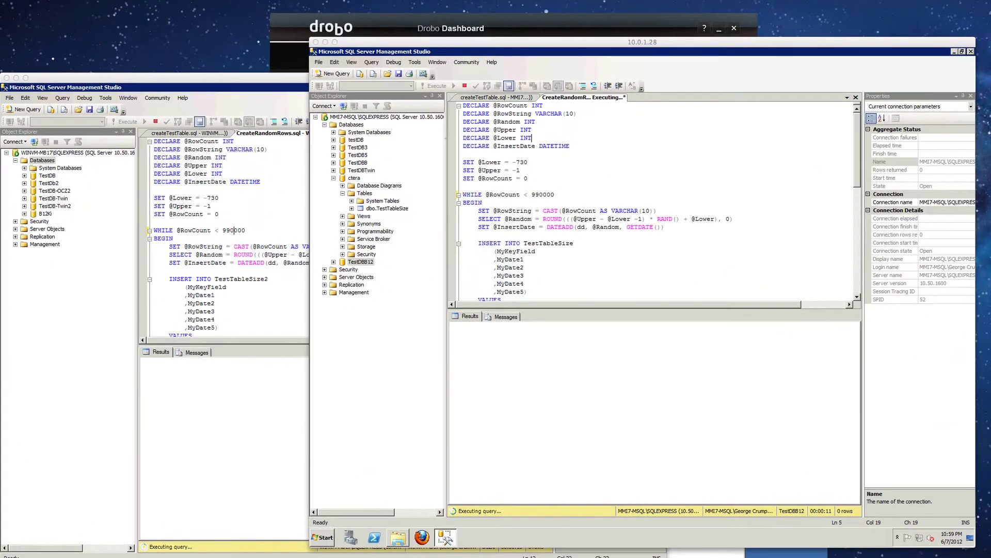
{"action": "left_click", "coordinate": [300, 55]}
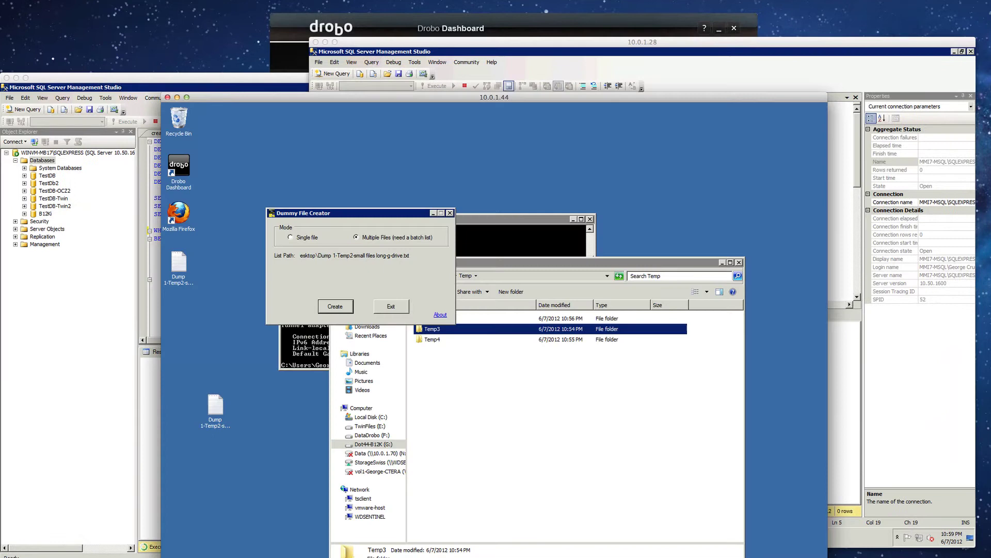
Start Dummy File Creator writing the batch of roughly 1 MB files into G:\Temp\Temp2.
{"action": "left_click", "coordinate": [333, 307]}
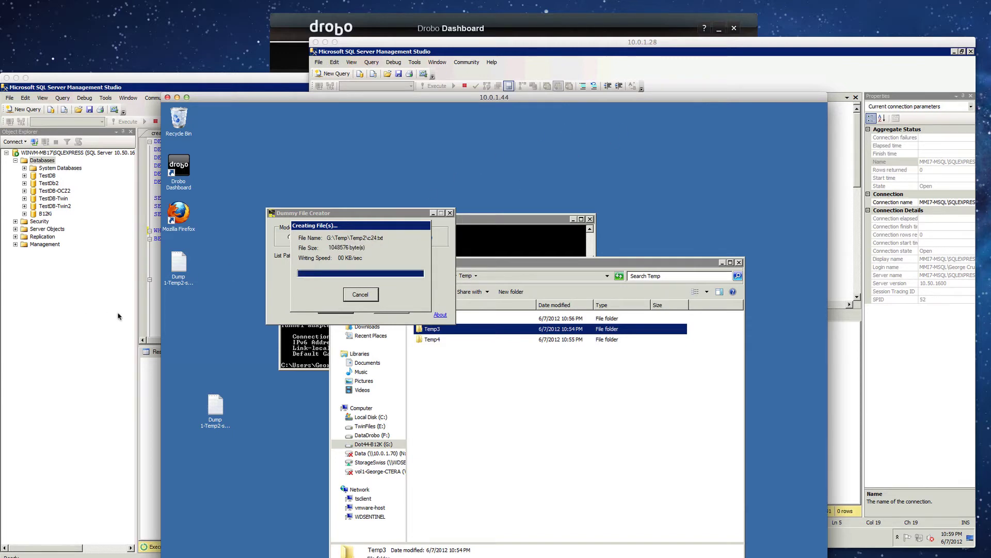
Check both running insert queries, with 10.0.1.25 reporting successful completion, then return to Drobo Dashboard.
{"action": "left_click", "coordinate": [158, 317]}
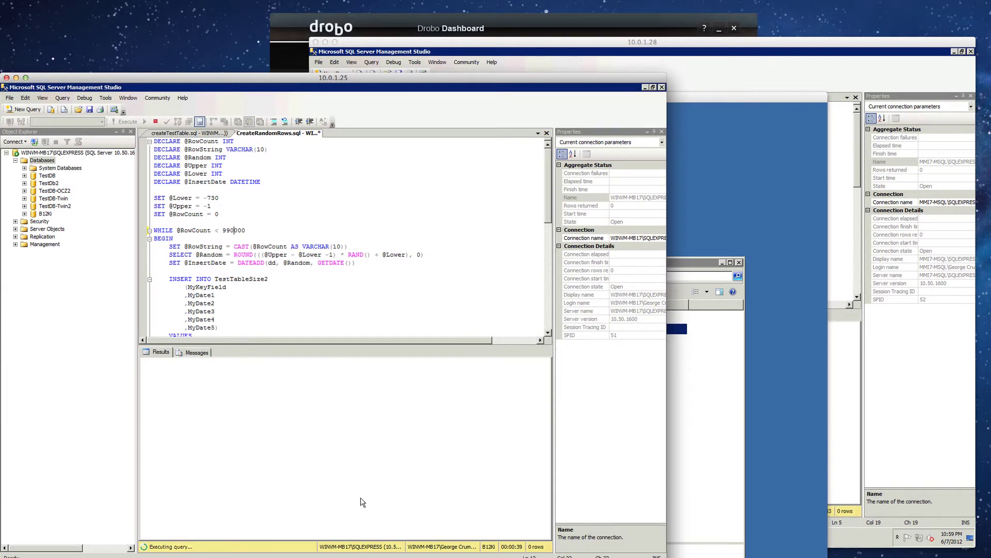
{"action": "left_click", "coordinate": [744, 75]}
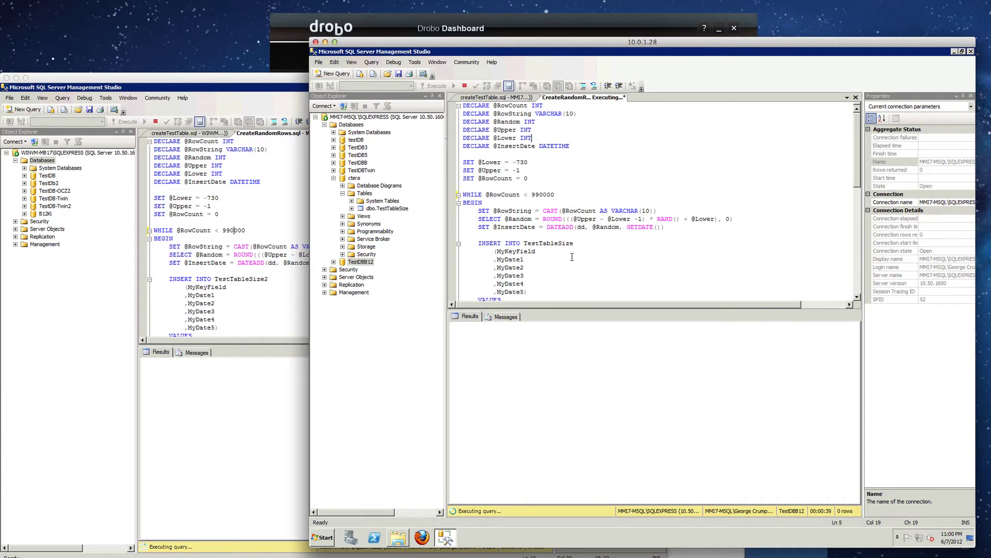
{"action": "left_click", "coordinate": [564, 33]}
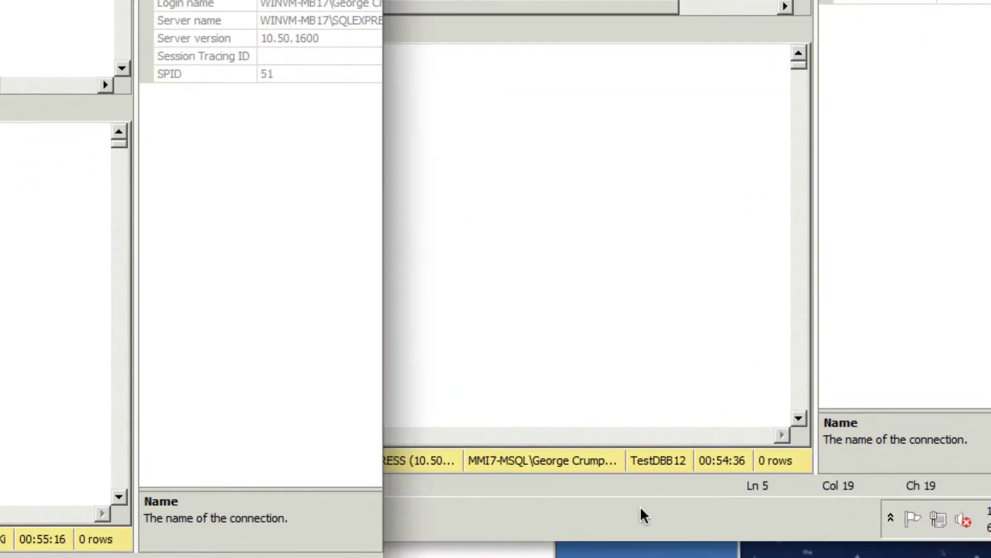
Review the finished 10.0.1.28 query messages and the file creation results on 10.0.1.44.
{"action": "left_click", "coordinate": [787, 536]}
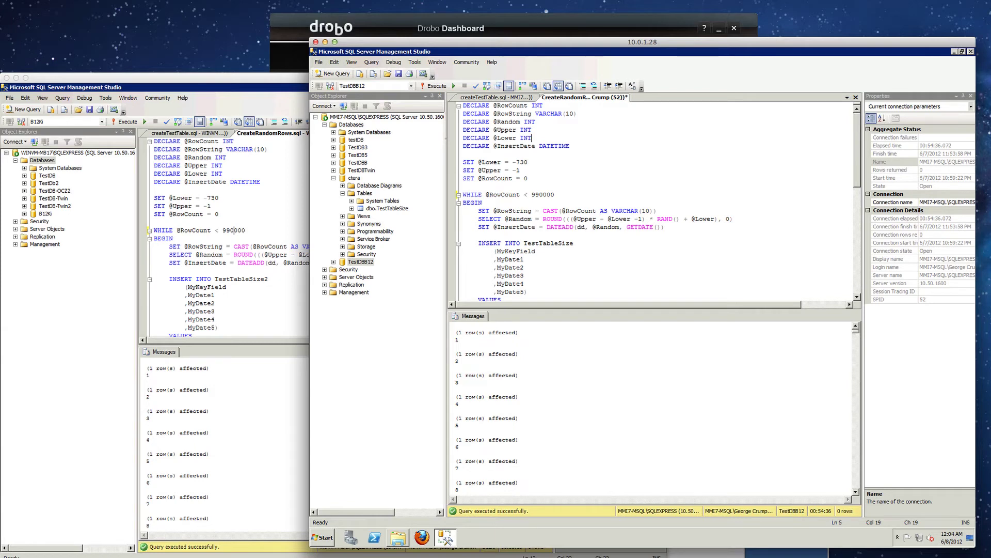
{"action": "key", "text": "super+grave"}
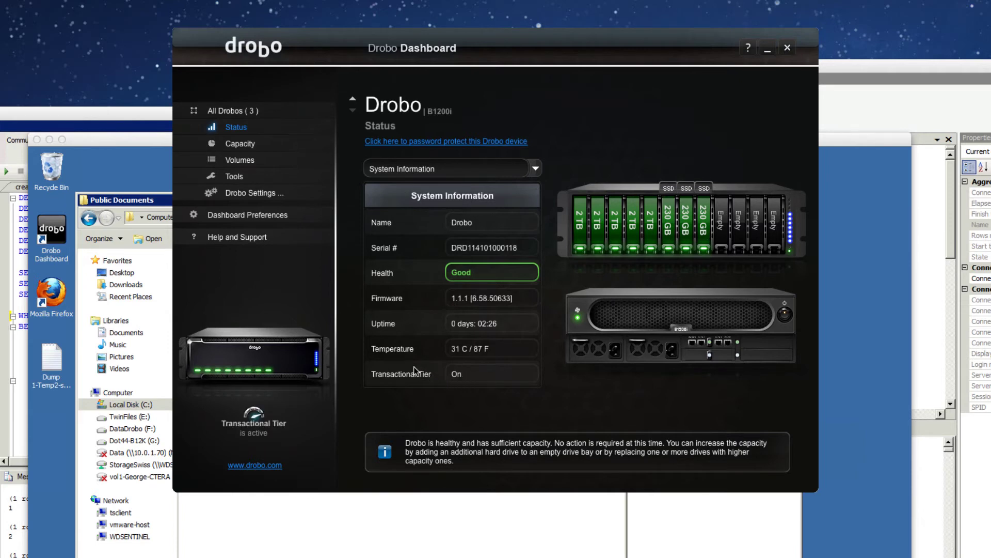
Highlight the Transactional Tier value 'On' on the B1200i Status page.
{"action": "double_click", "coordinate": [465, 381]}
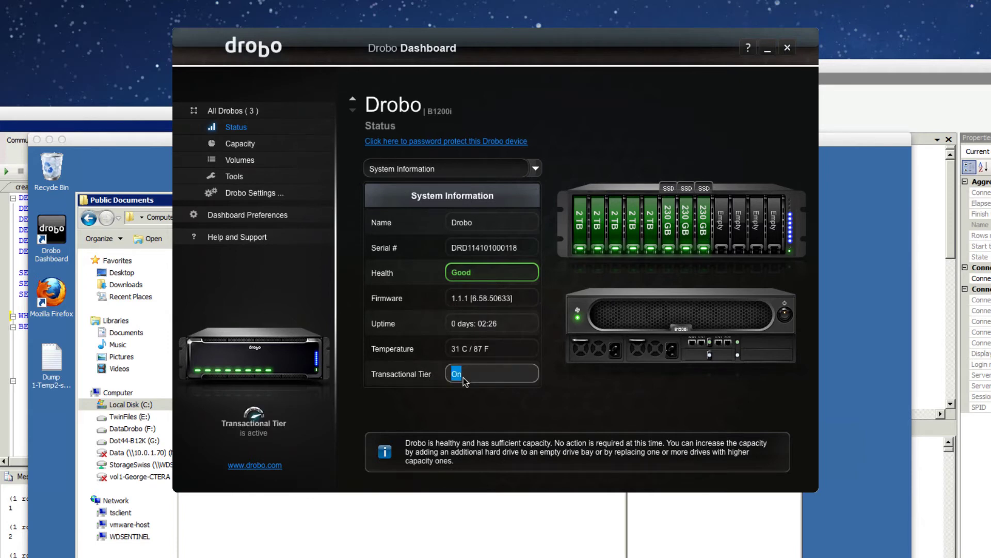
{"action": "left_click", "coordinate": [469, 406]}
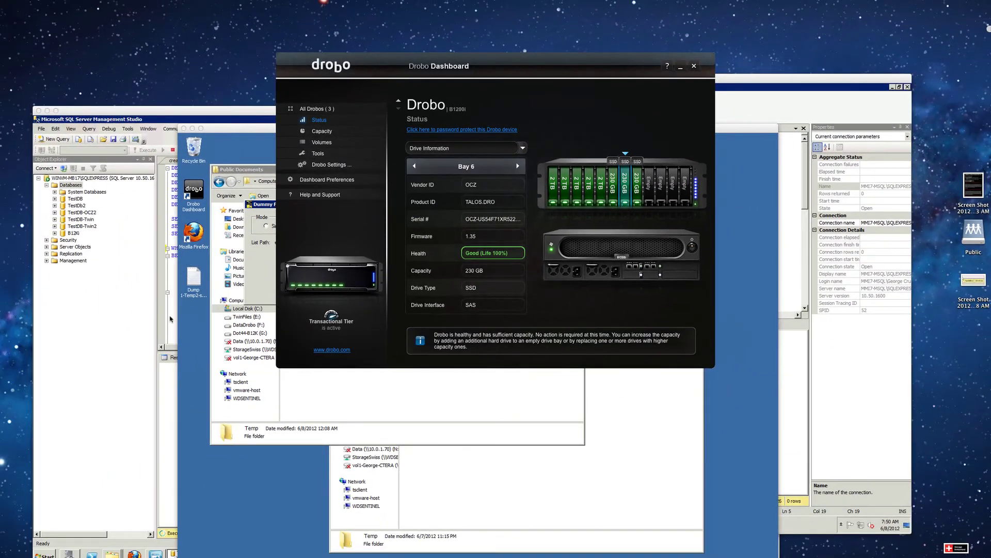
Check both executing insert queries, then start Dummy File Creator writing files to the G: drive.
{"action": "left_click", "coordinate": [170, 319]}
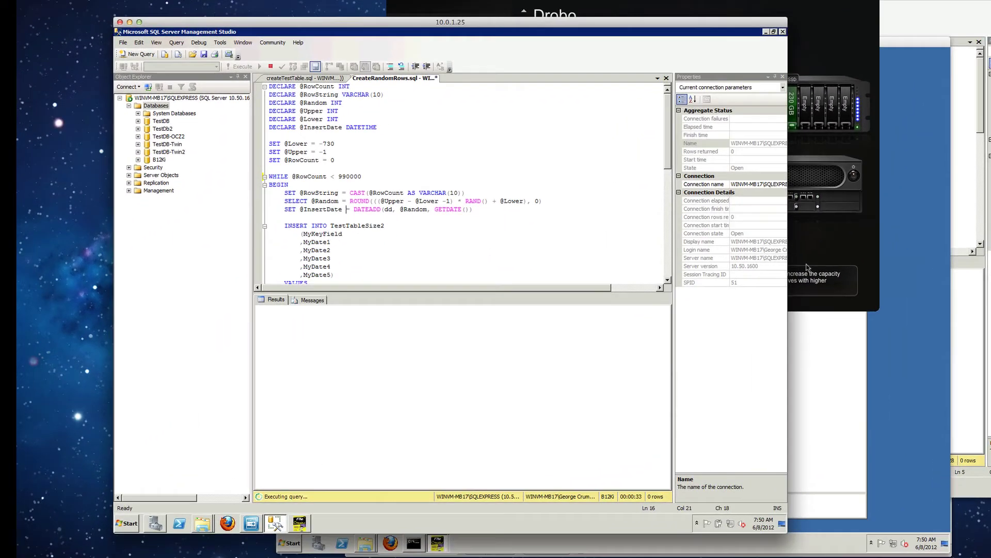
{"action": "left_click", "coordinate": [957, 216]}
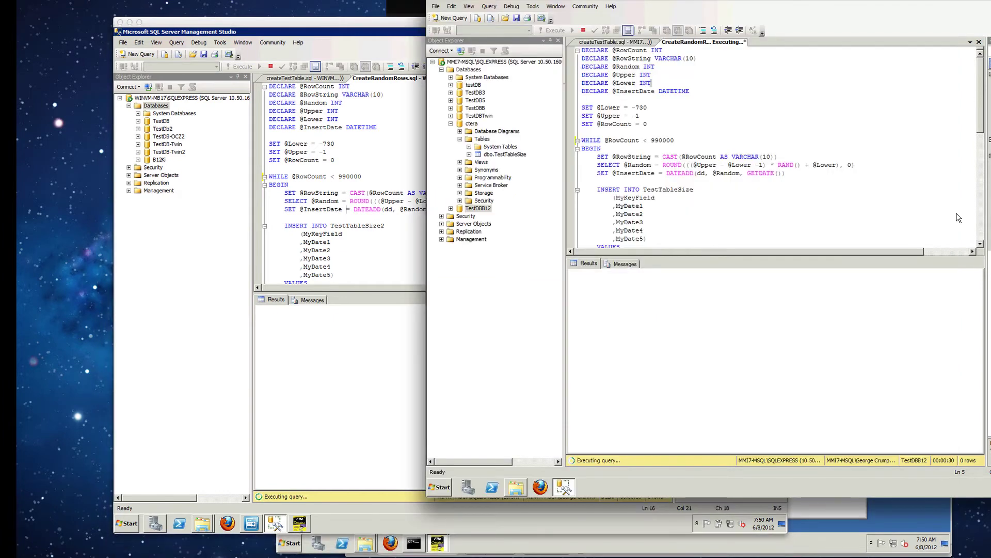
{"action": "left_click", "coordinate": [811, 549]}
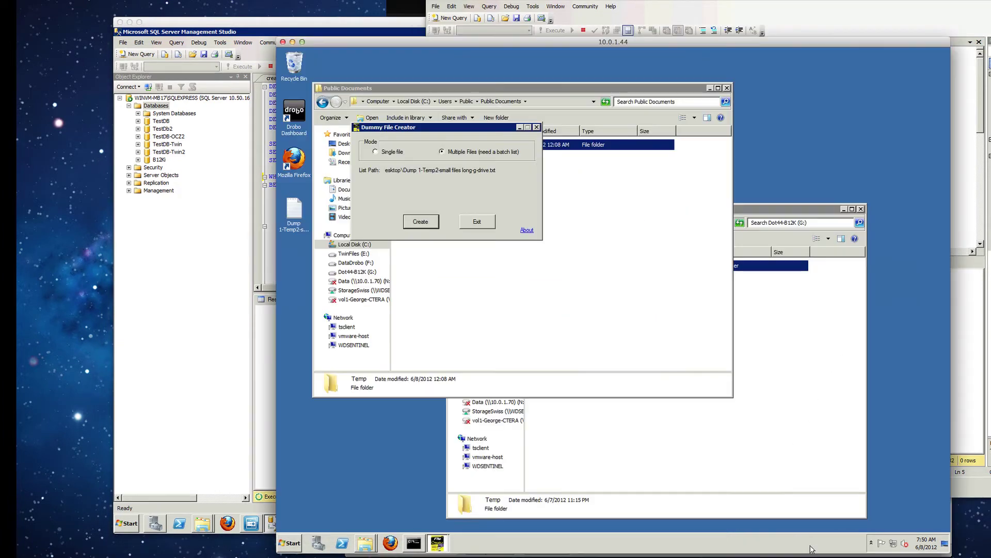
{"action": "left_click", "coordinate": [419, 225]}
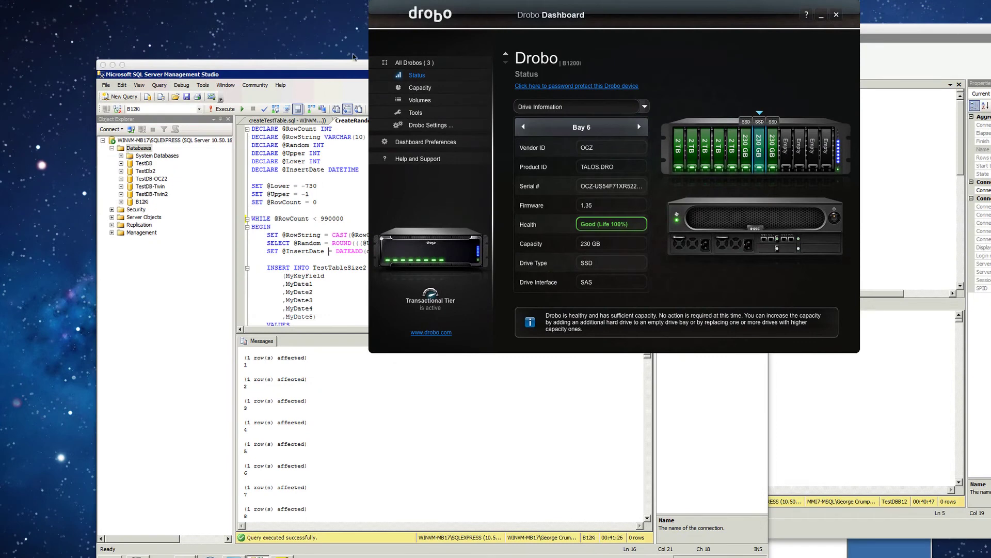
Confirm both SSMS insert queries completed in about 41 minutes, then bring Drobo Dashboard back to front.
{"action": "left_click", "coordinate": [350, 71]}
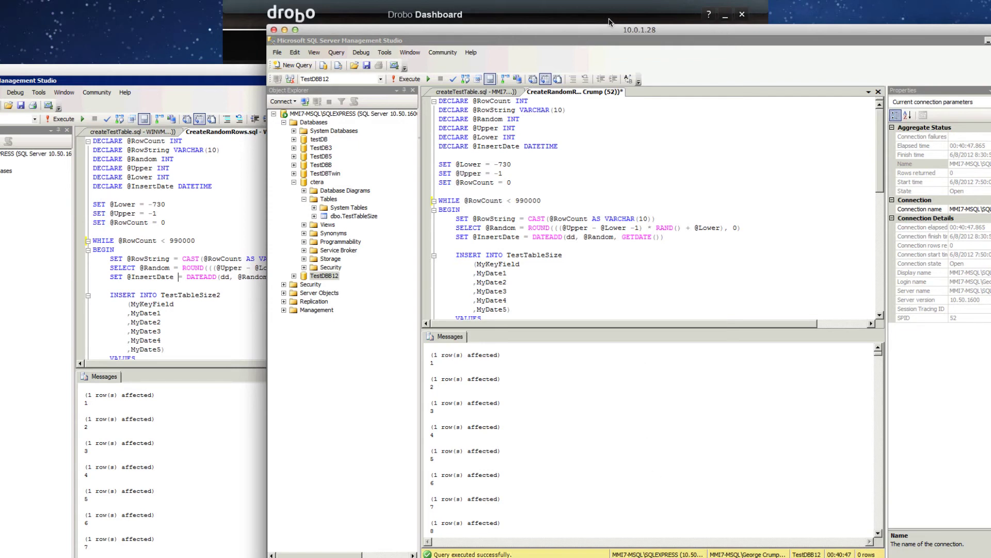
{"action": "left_click", "coordinate": [610, 22]}
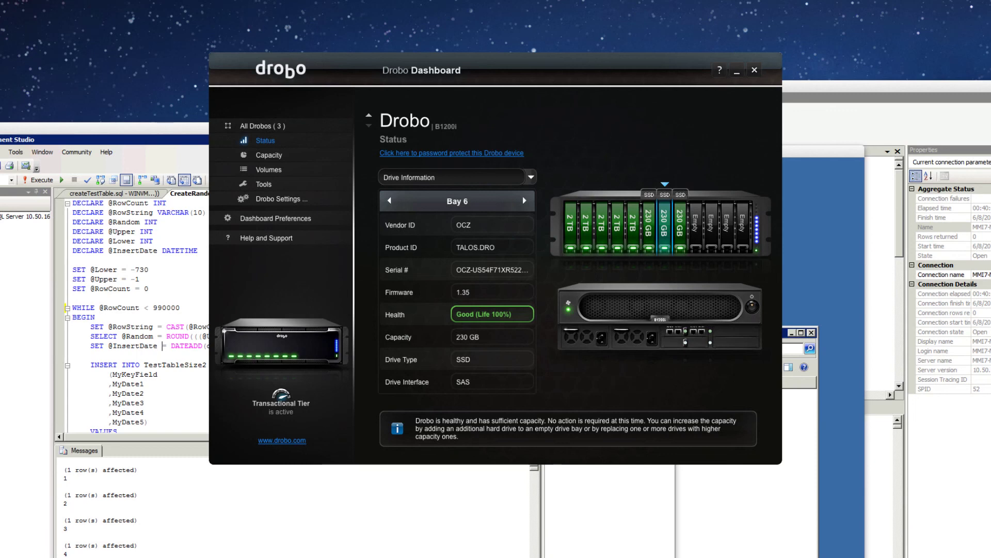
Switch to the Drobo and OCZ blog post in Firefox and follow the Welcome link.
{"action": "key", "text": "super+Tab"}
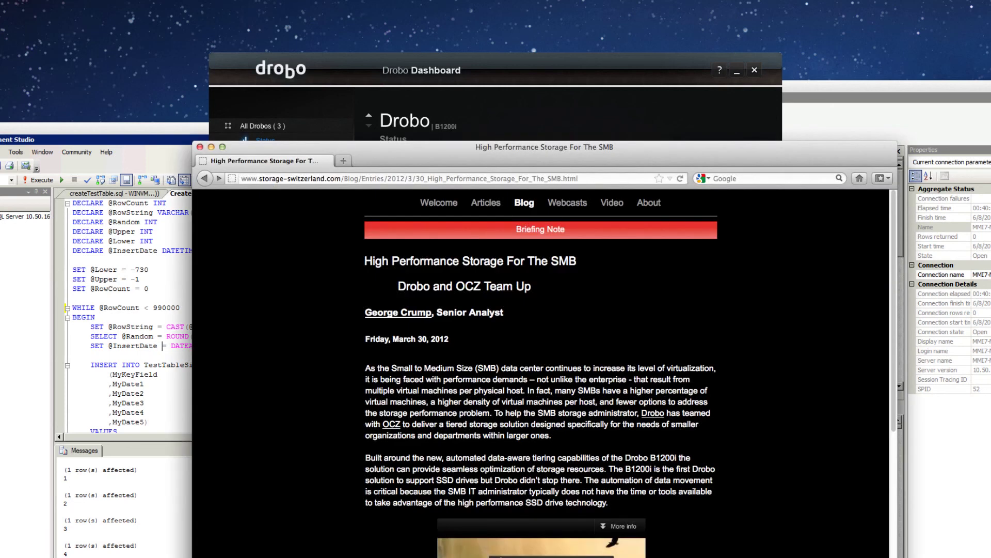
{"action": "left_click", "coordinate": [436, 205]}
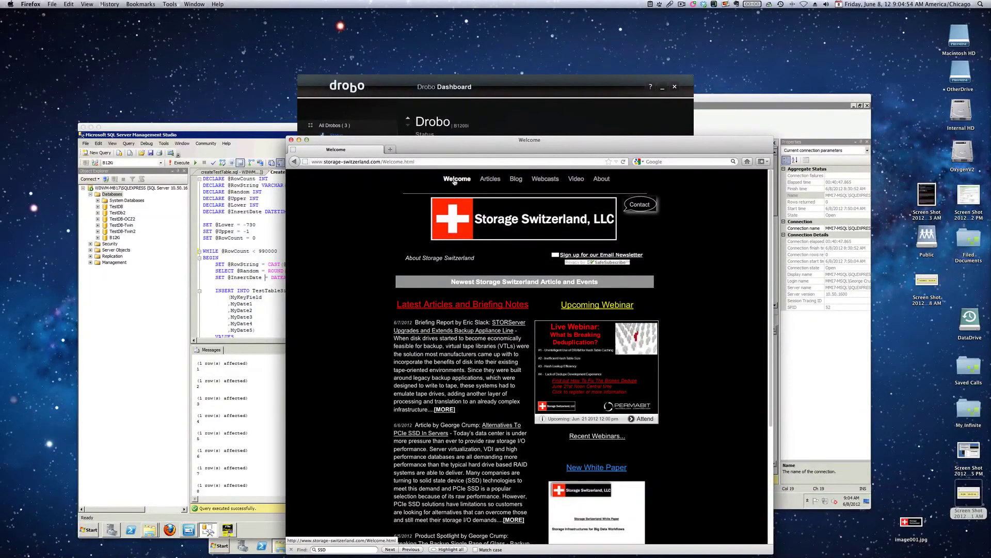